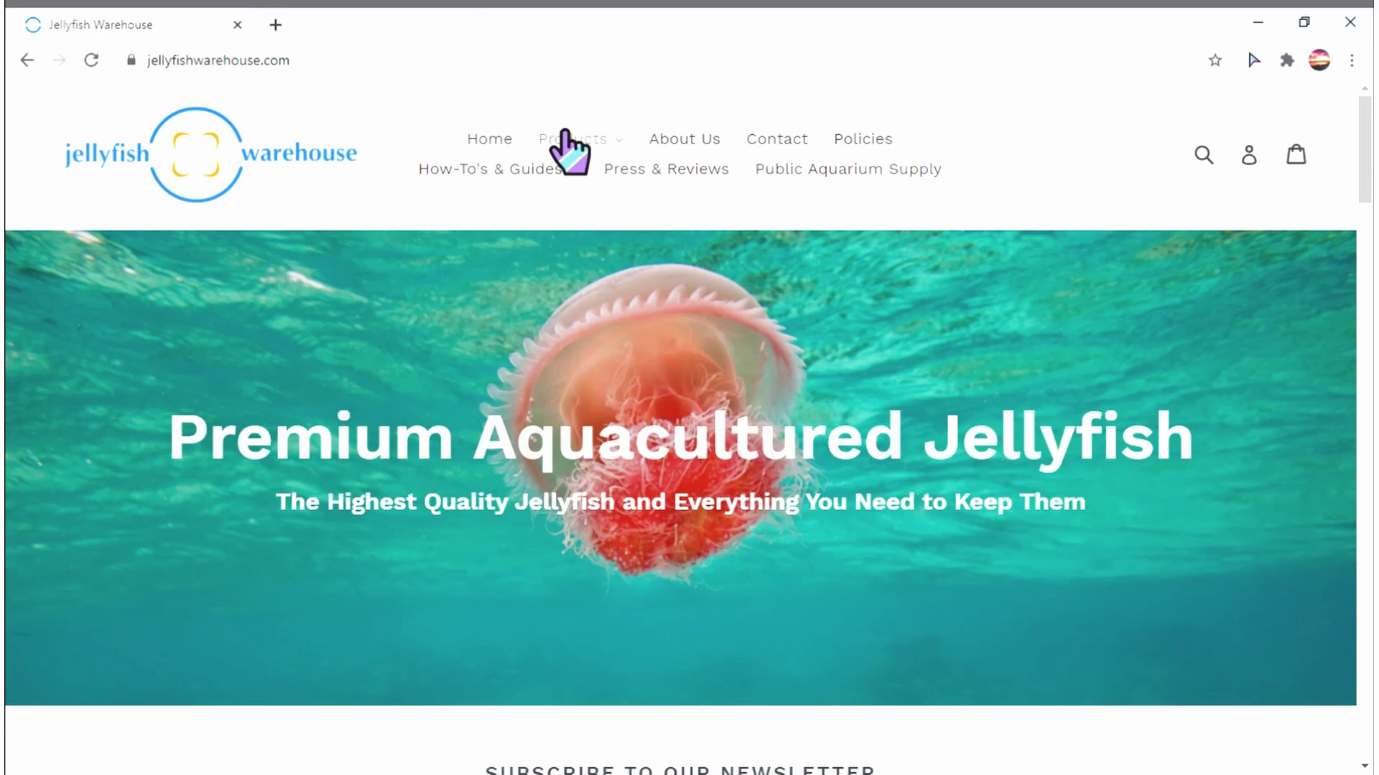
# - Browse the Jellyfish collection's two product pages, return to page 1, and open Comb Jellyfish
pyautogui.click(564, 137)
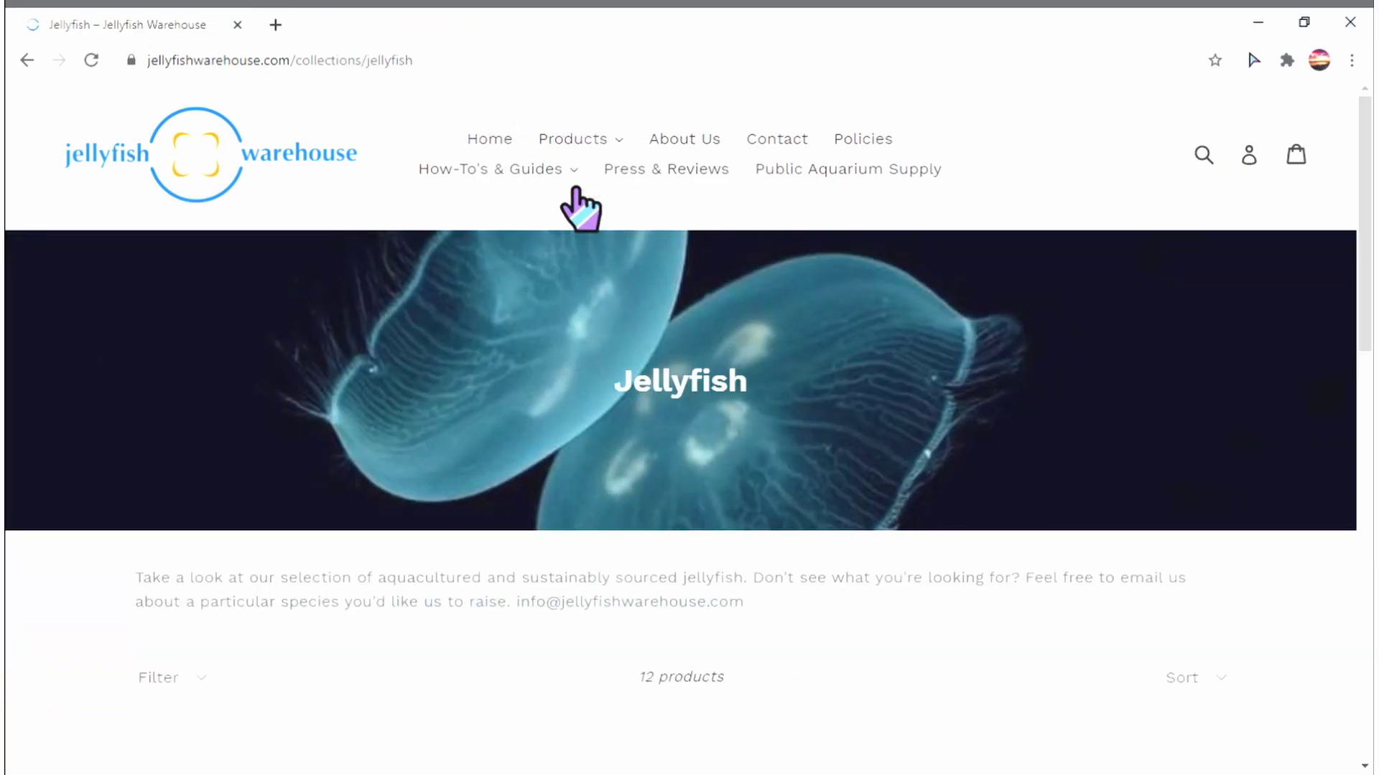
pyautogui.scroll(-1, 578, 205)
pyautogui.scroll(-4, 573, 183)
pyautogui.scroll(-1, 615, 199)
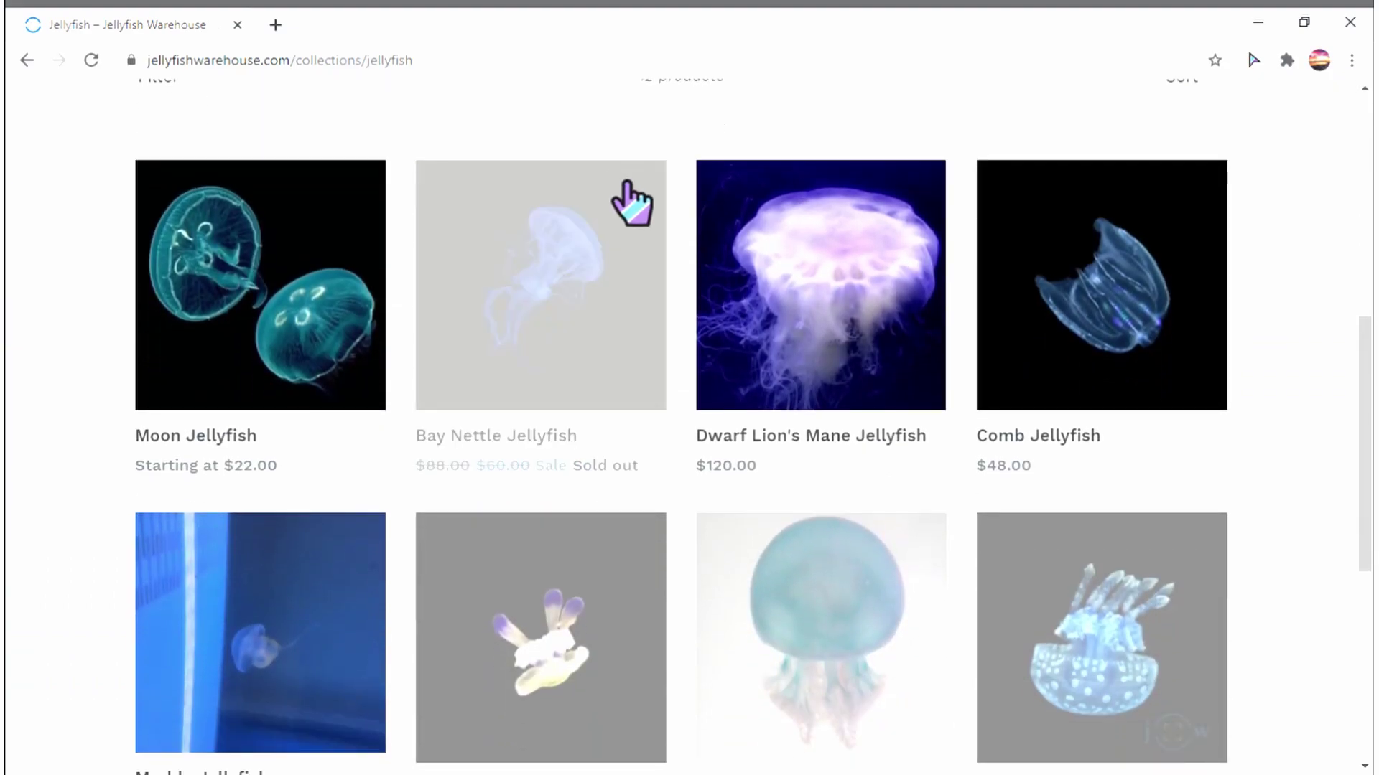
pyautogui.scroll(-1, 453, 421)
pyautogui.scroll(-2, 593, 447)
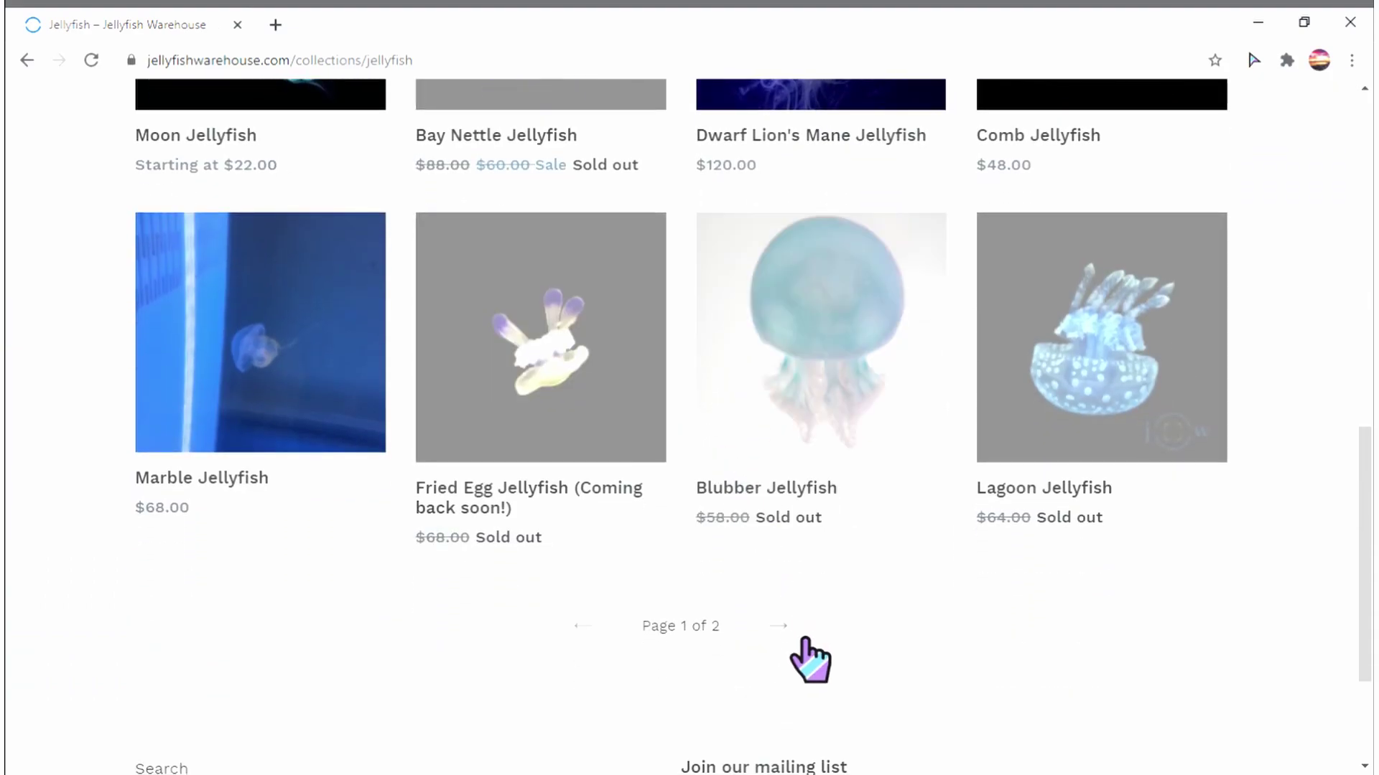
pyautogui.scroll(-3, 775, 447)
pyautogui.scroll(-2, 808, 442)
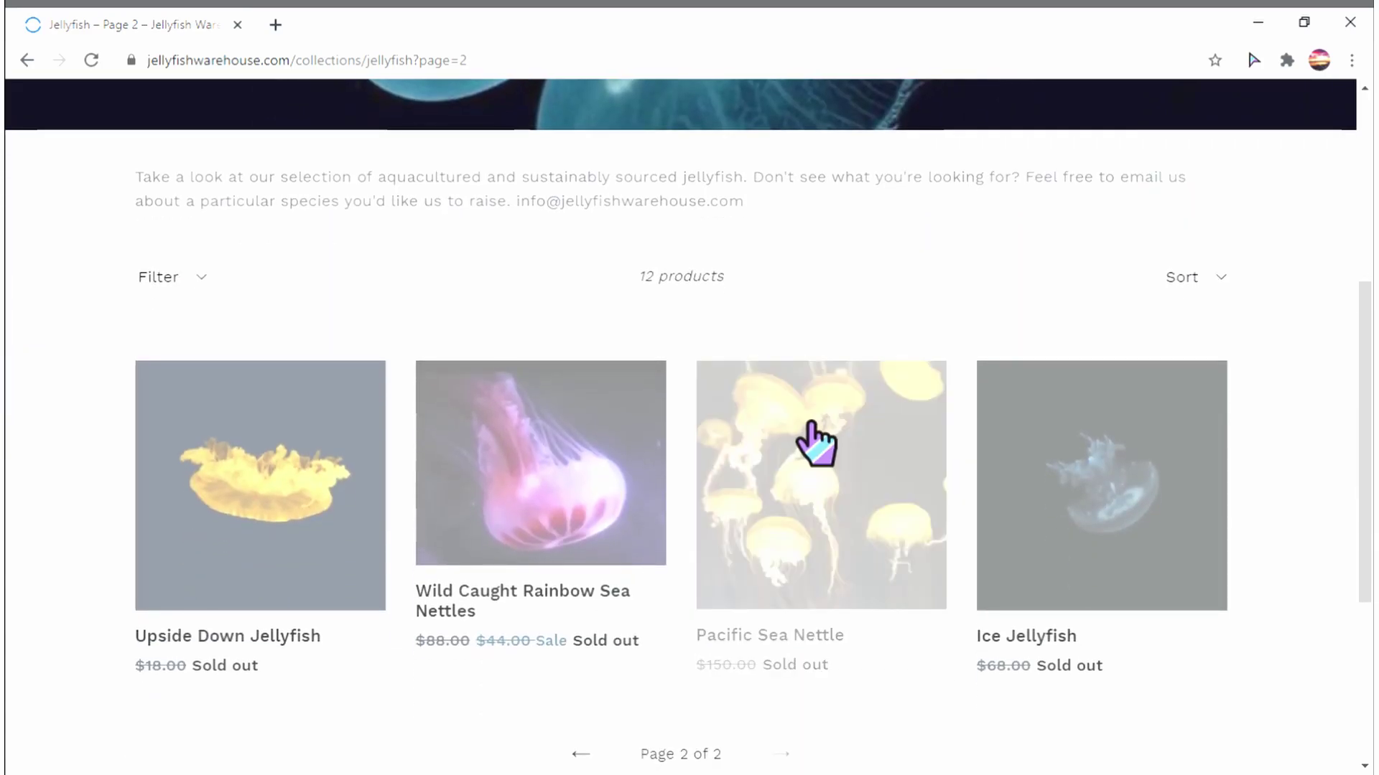
pyautogui.scroll(-1, 852, 447)
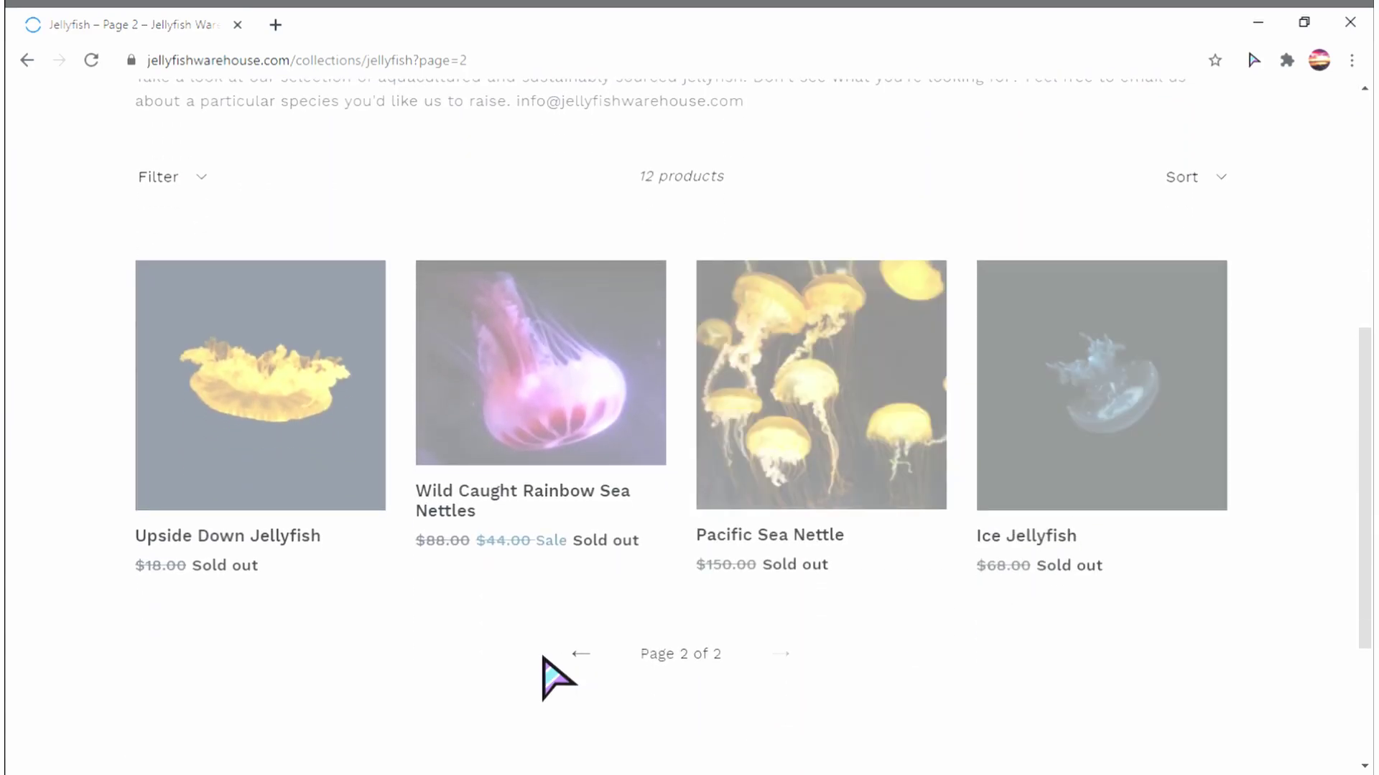
pyautogui.click(570, 655)
pyautogui.scroll(-3, 722, 614)
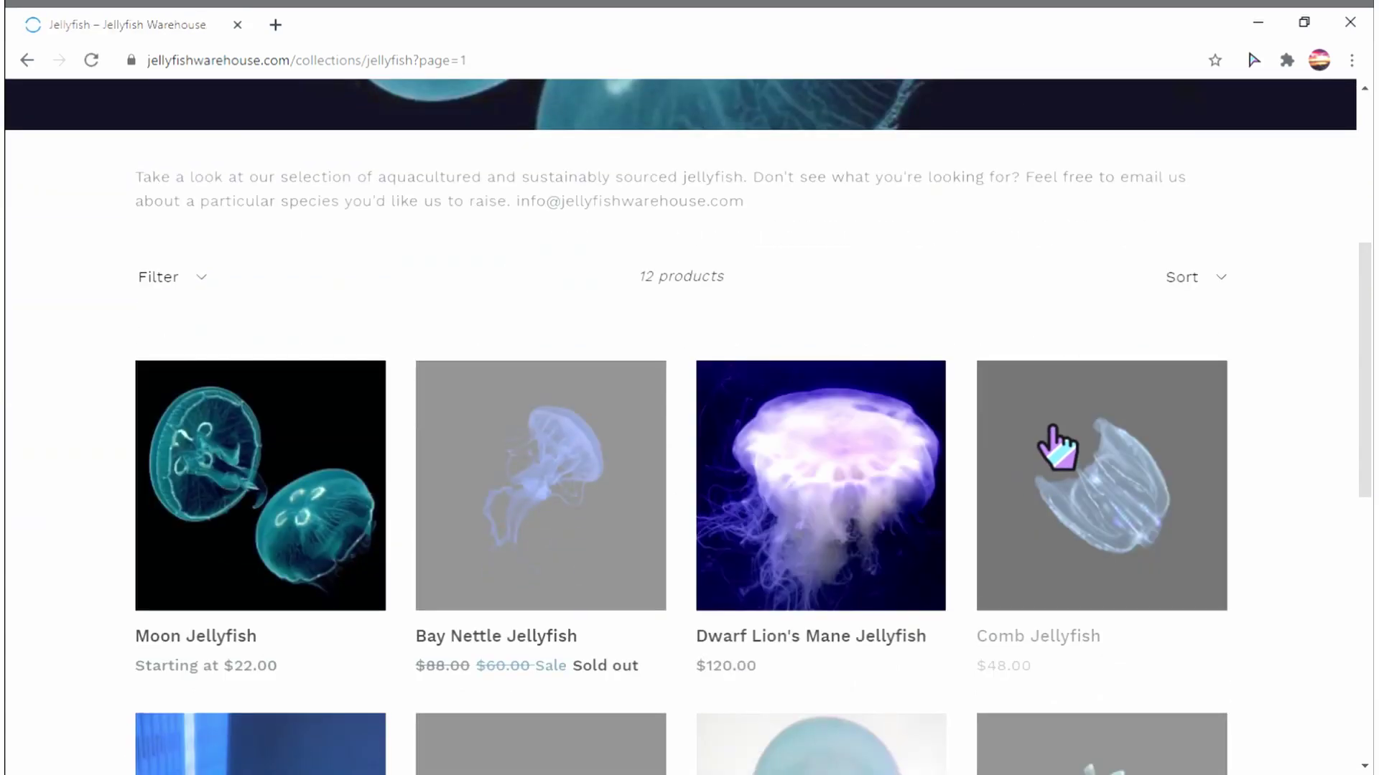
pyautogui.click(1046, 448)
pyautogui.scroll(-1, 1006, 440)
pyautogui.scroll(-2, 1001, 434)
pyautogui.scroll(-1, 1001, 428)
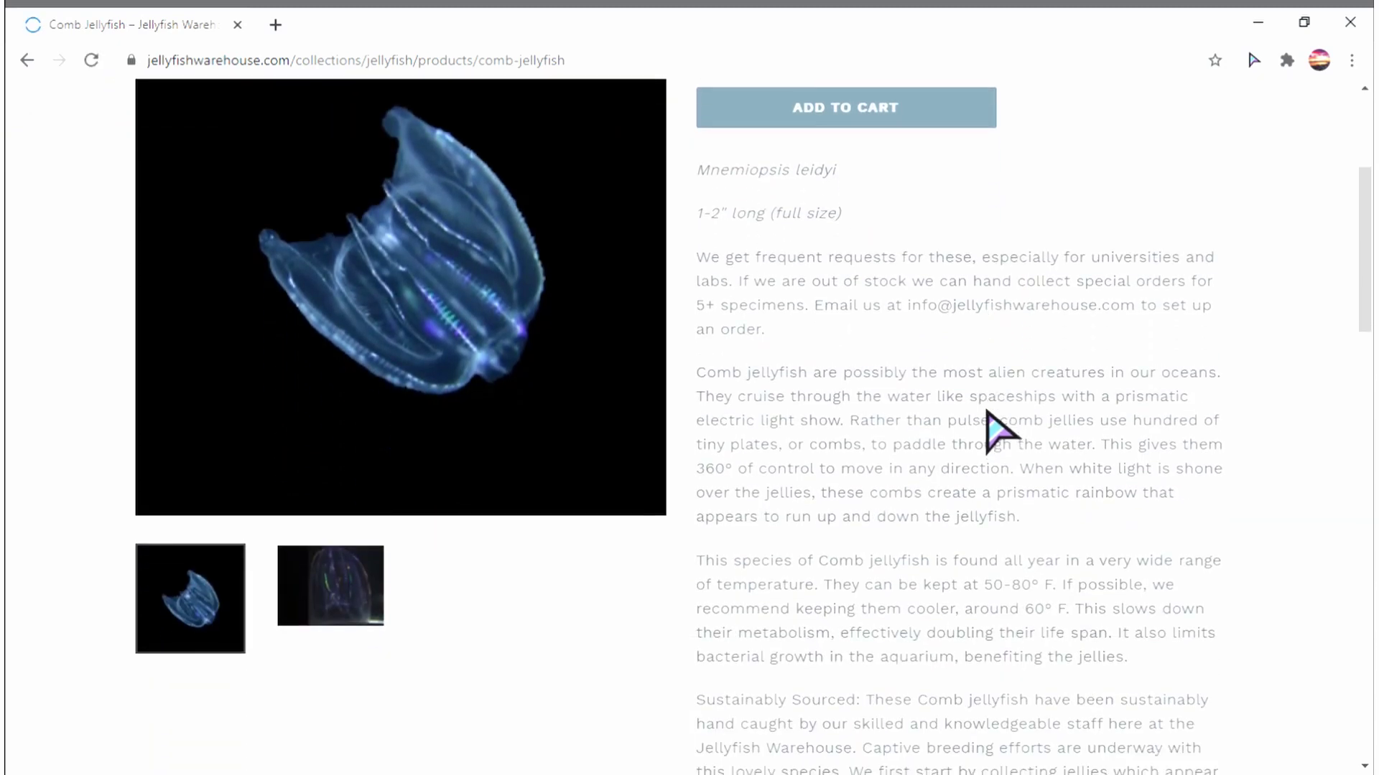
pyautogui.scroll(-5, 996, 442)
pyautogui.scroll(-1, 992, 436)
pyautogui.scroll(-2, 990, 426)
pyautogui.scroll(-1, 1023, 436)
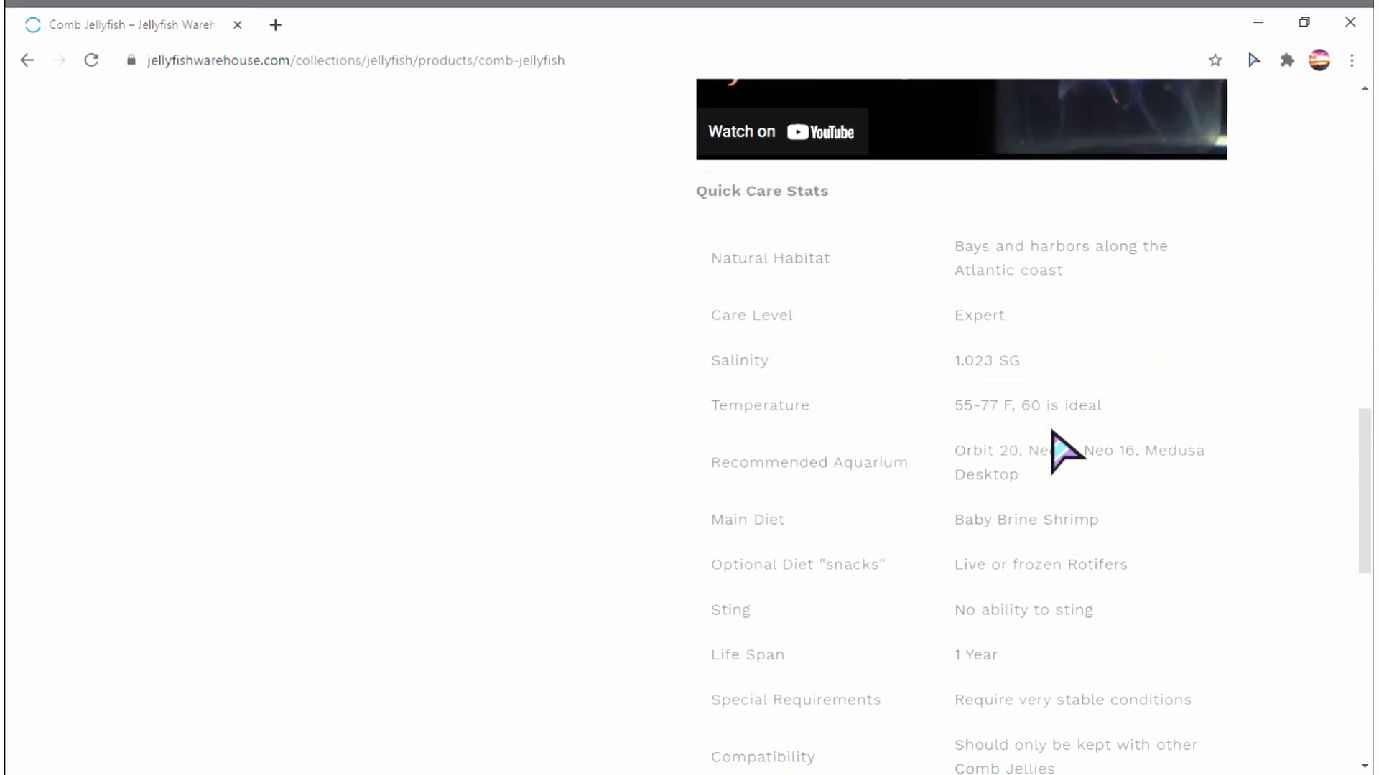
pyautogui.scroll(-2, 1065, 453)
pyautogui.scroll(5, 1075, 465)
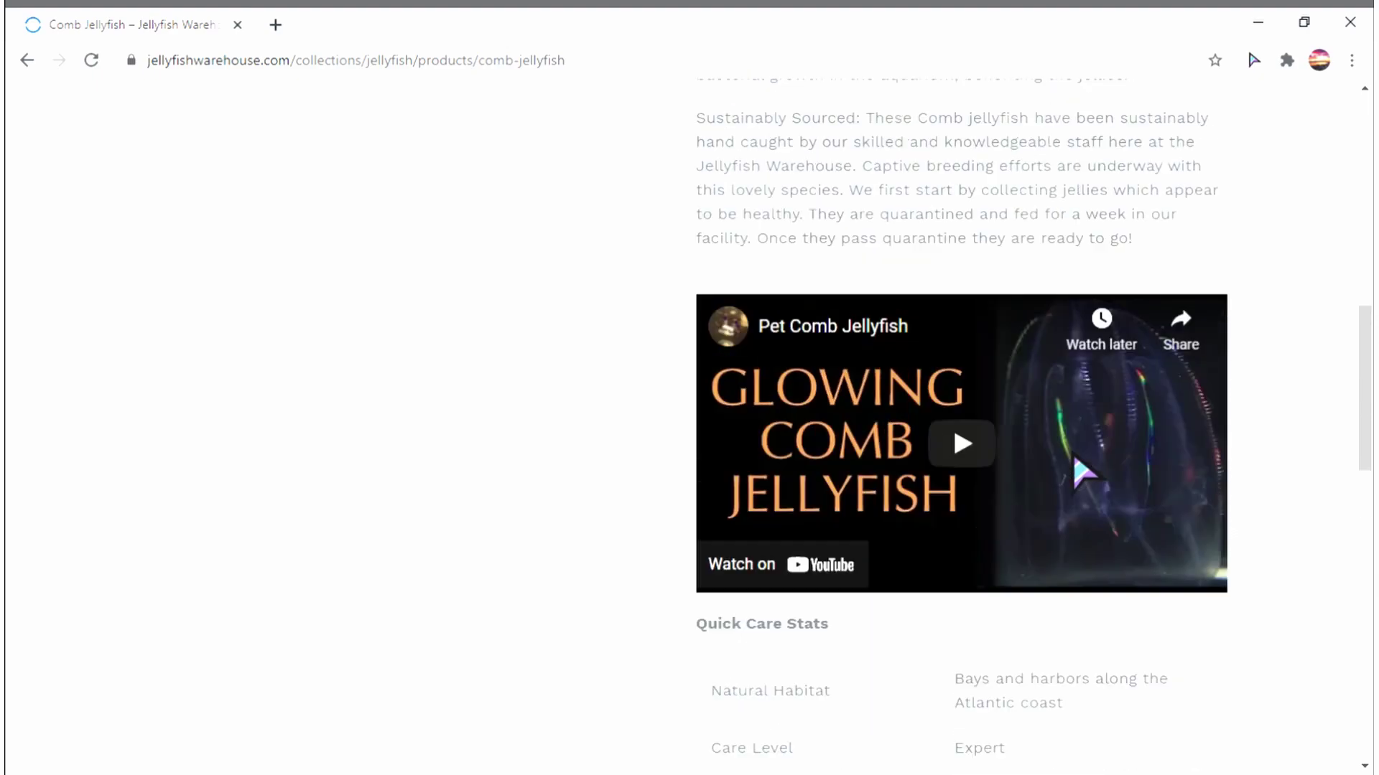
pyautogui.scroll(3, 1068, 468)
pyautogui.scroll(3, 970, 527)
# - Switch the Comb Jellyfish product image to its second photo thumbnail
pyautogui.click(386, 652)
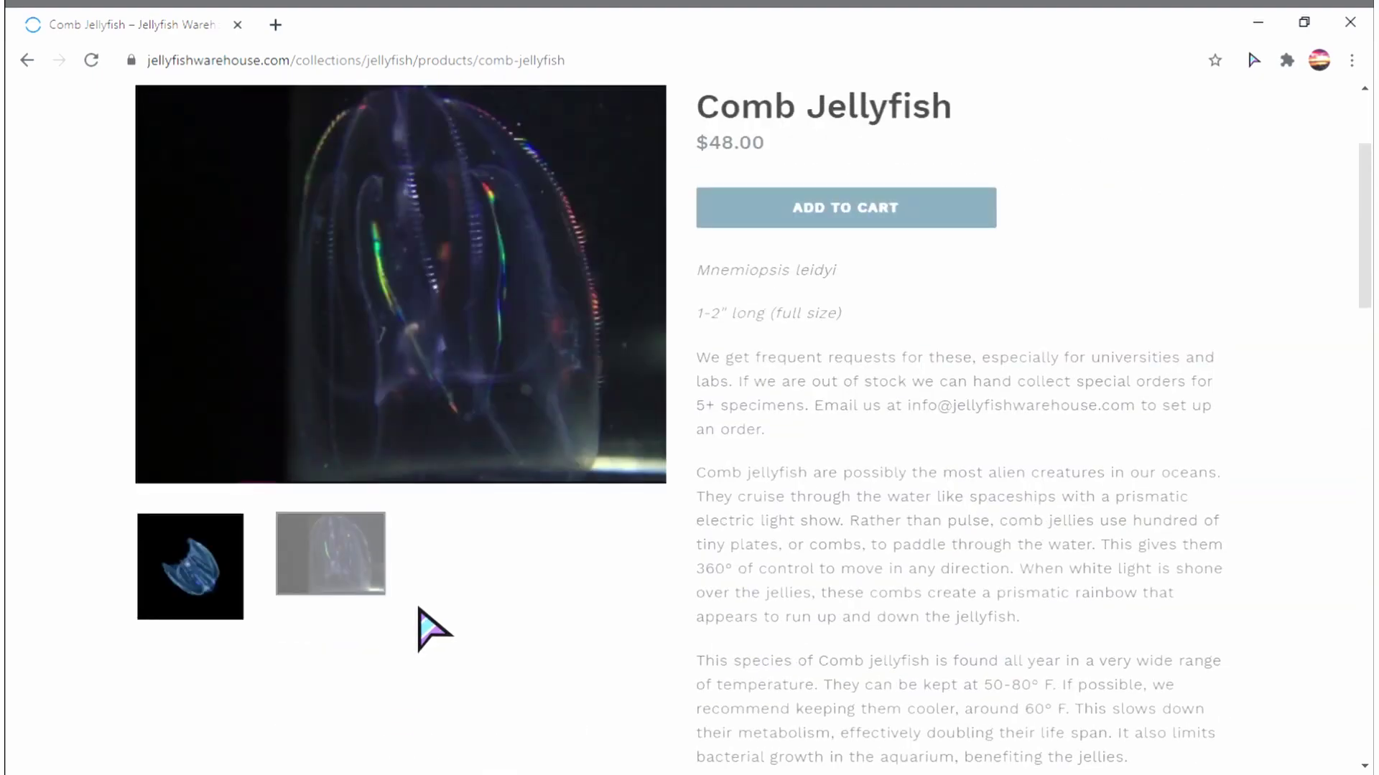